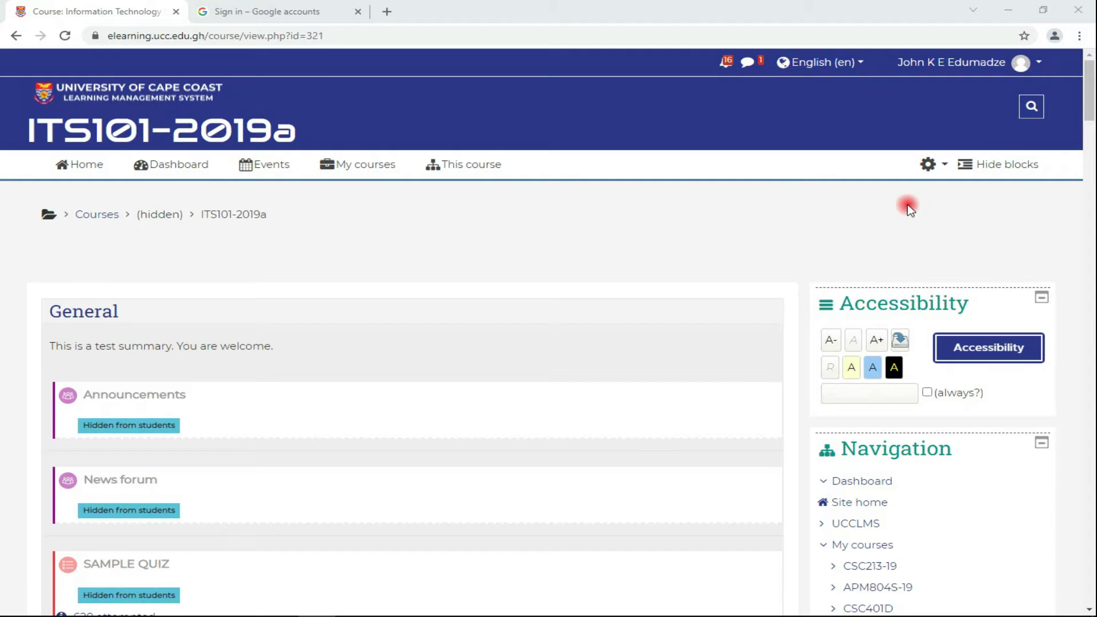
Turn on course editing and start adding a Chat activity to the General section
click(928, 164)
click(920, 228)
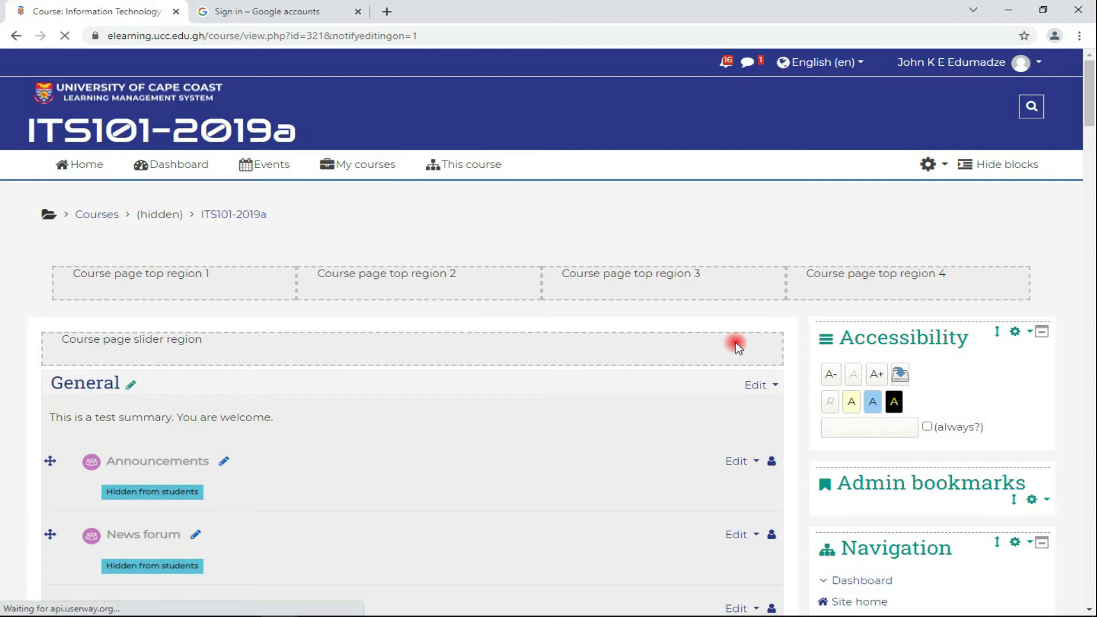
scroll(730, 356, down, 20)
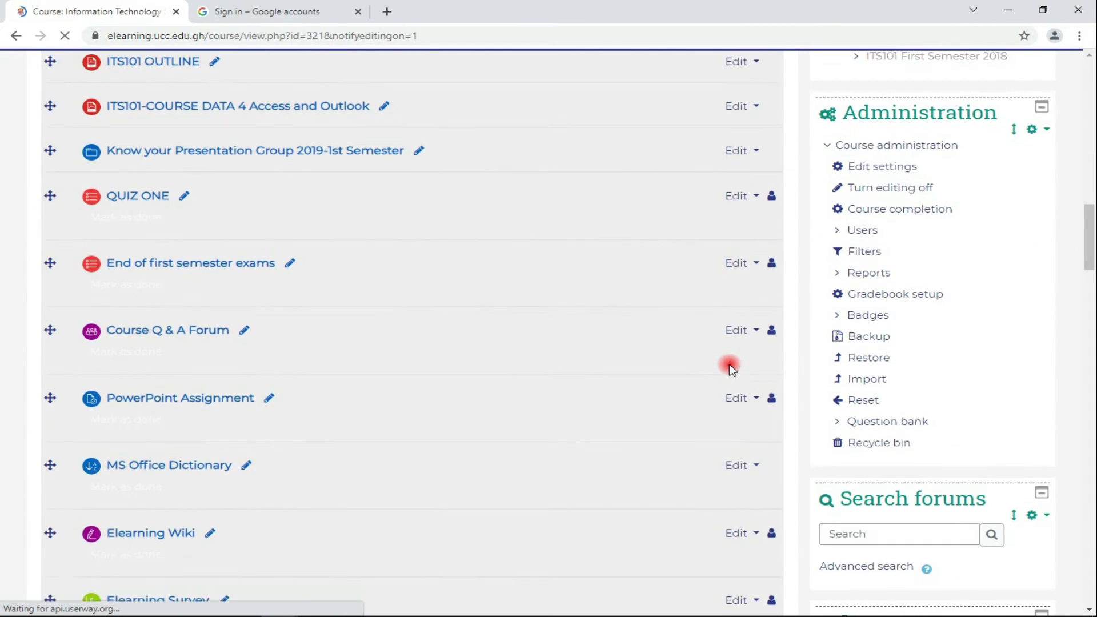
click(697, 317)
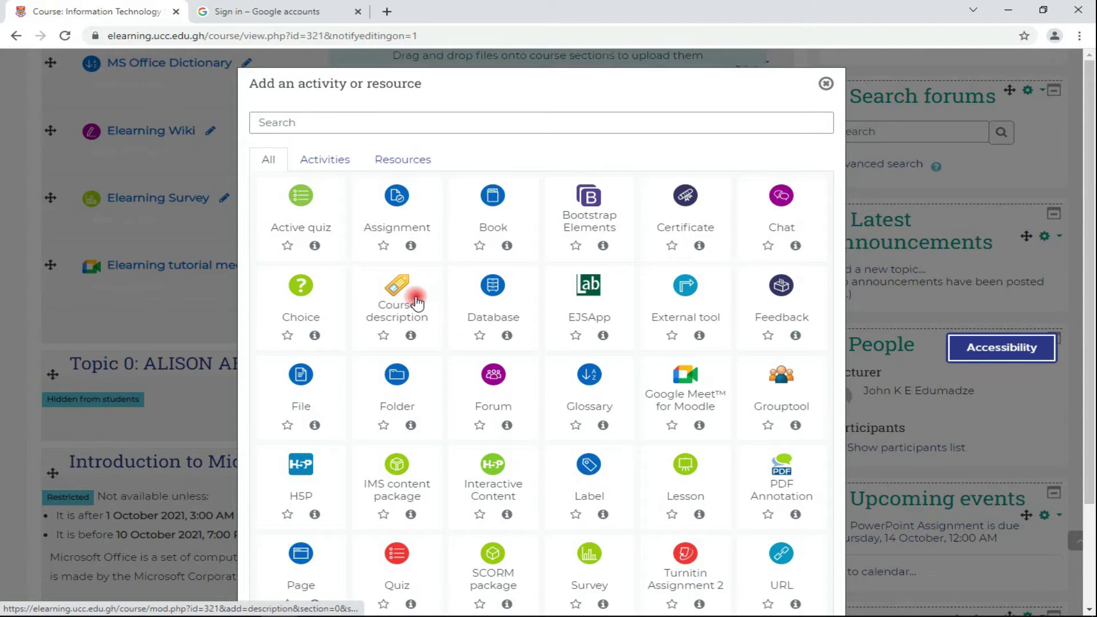
click(777, 200)
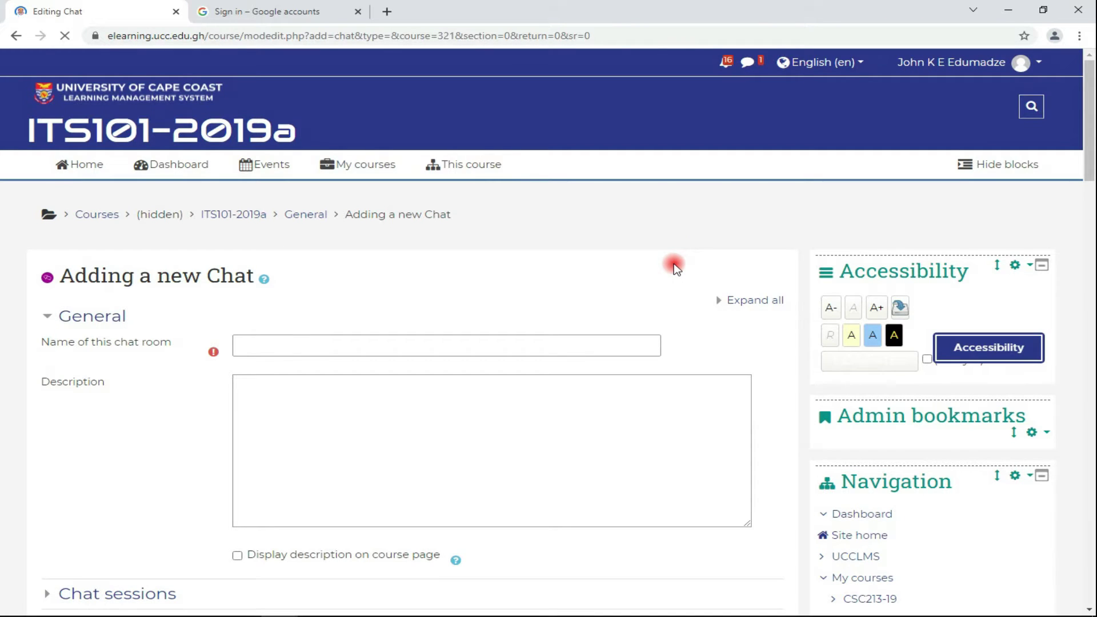
Name the chat room "Elearning Chatroom"
scroll(675, 266, down, 1)
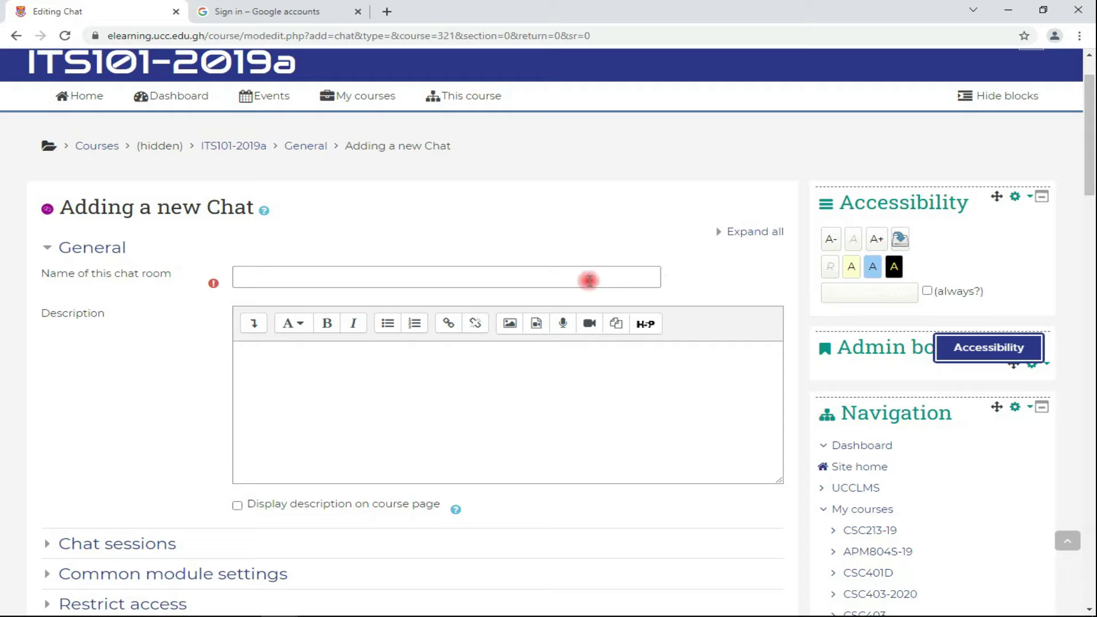
click(561, 282)
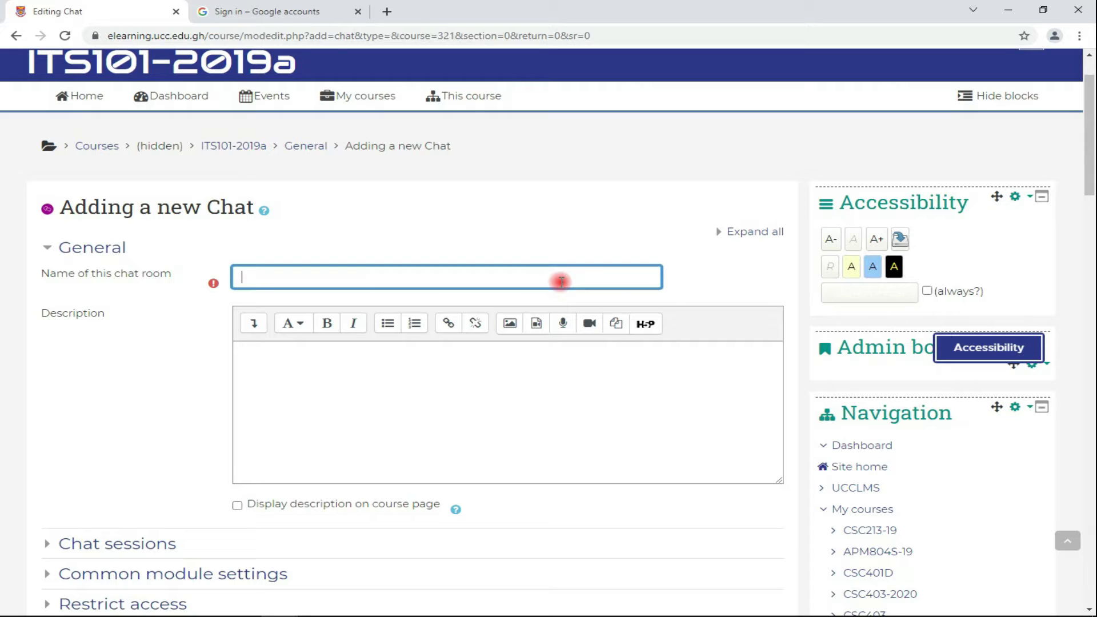
text(Elearning Cha)
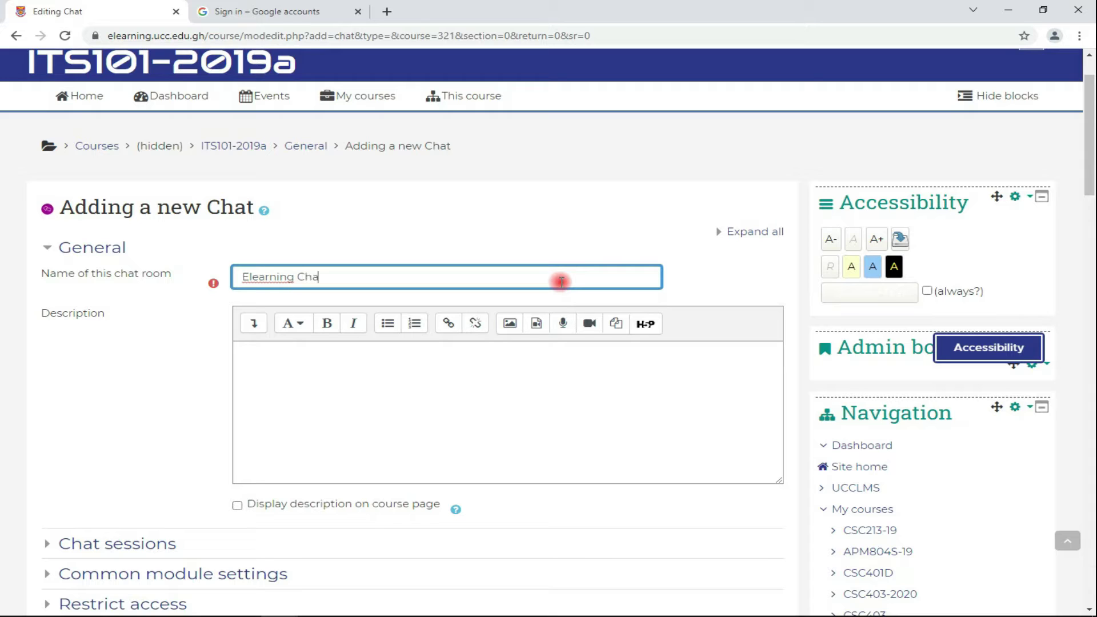
text(trod)
text(m)
Enter the description "Welcome to the elearning chatroom. Feel at home, and let's interact." and display it on the course page
click(492, 375)
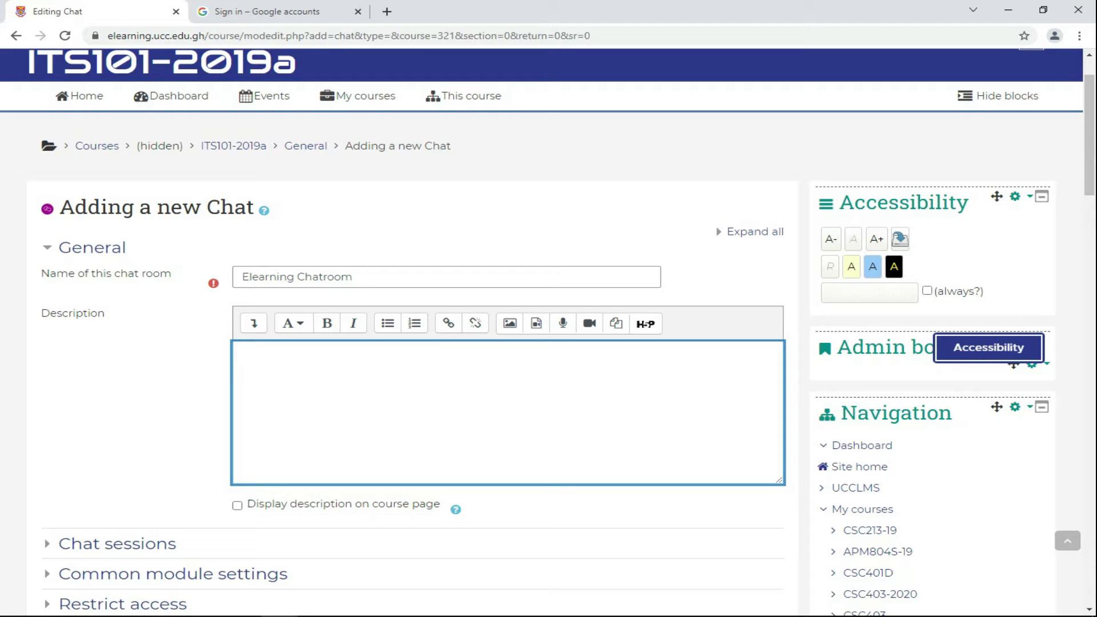
text(Welcome to the elearning cha)
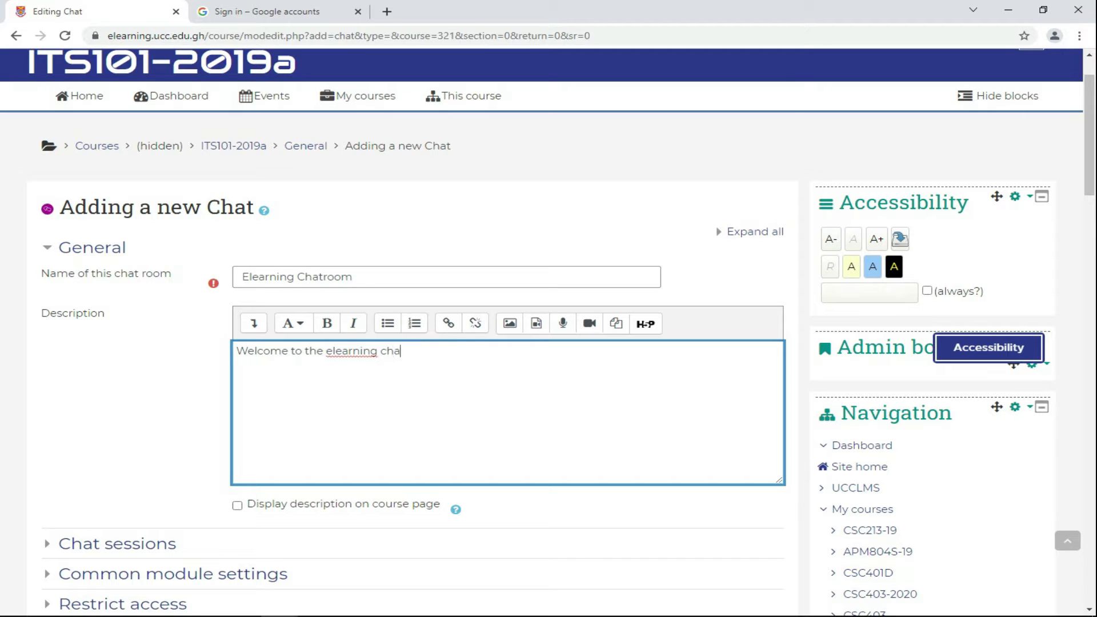
text(troom. Feel at home, and let's interact.)
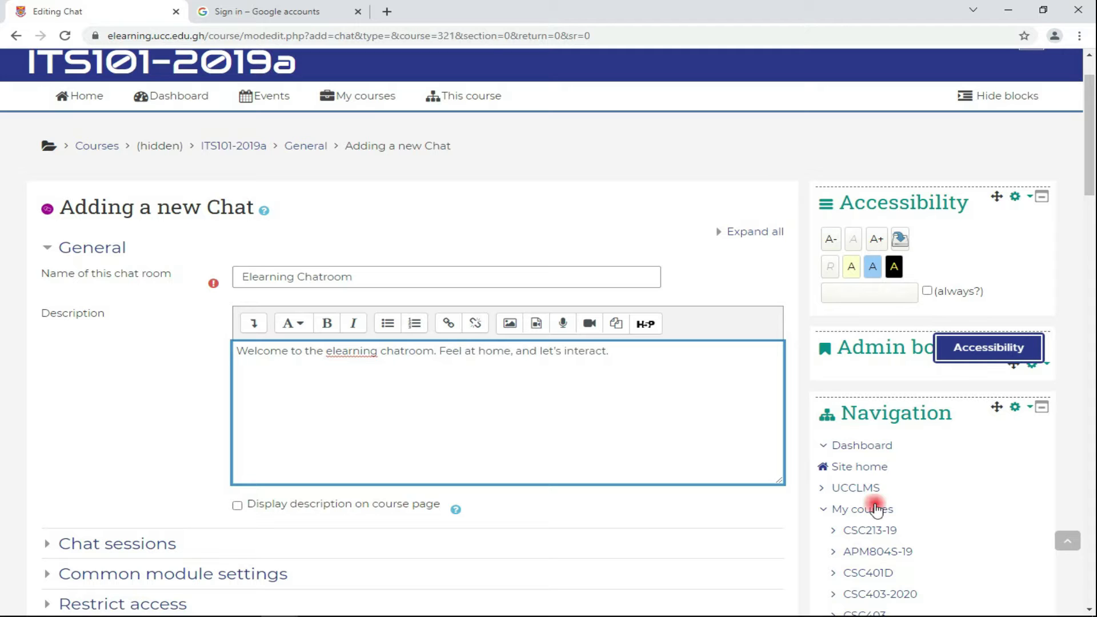
click(237, 506)
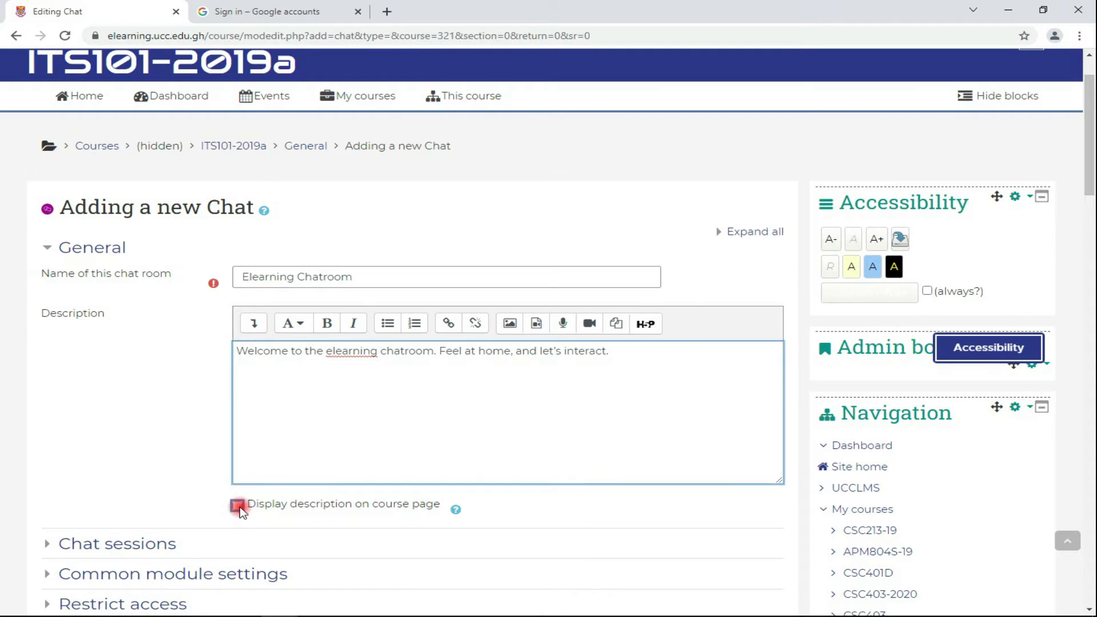
In the chat session settings, save past sessions for 365 days and allow everyone to view them
scroll(251, 491, down, 5)
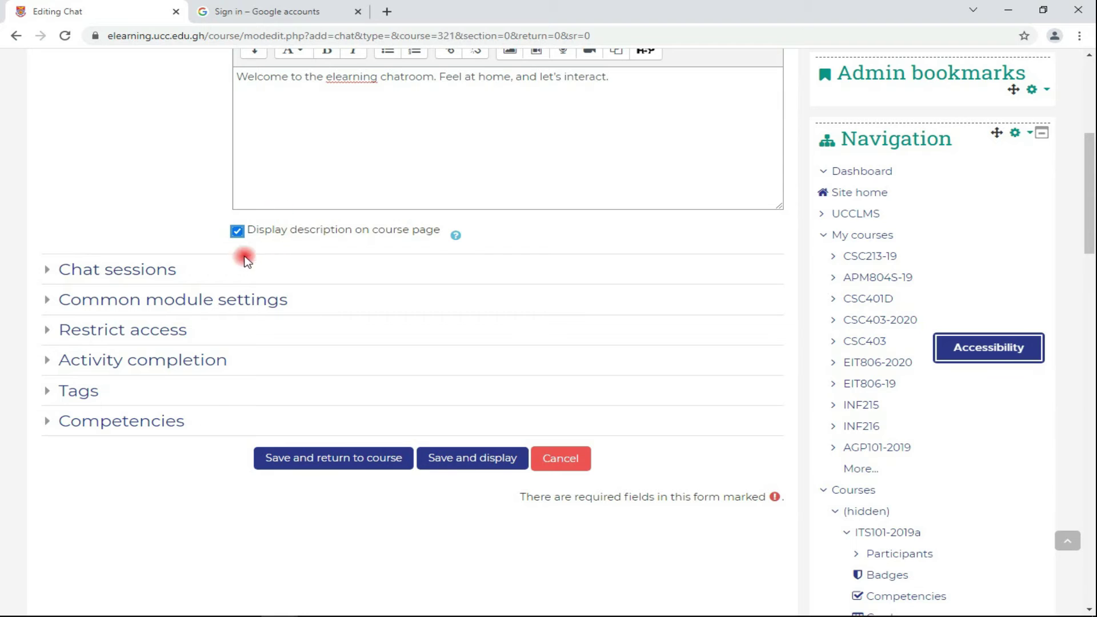
click(106, 275)
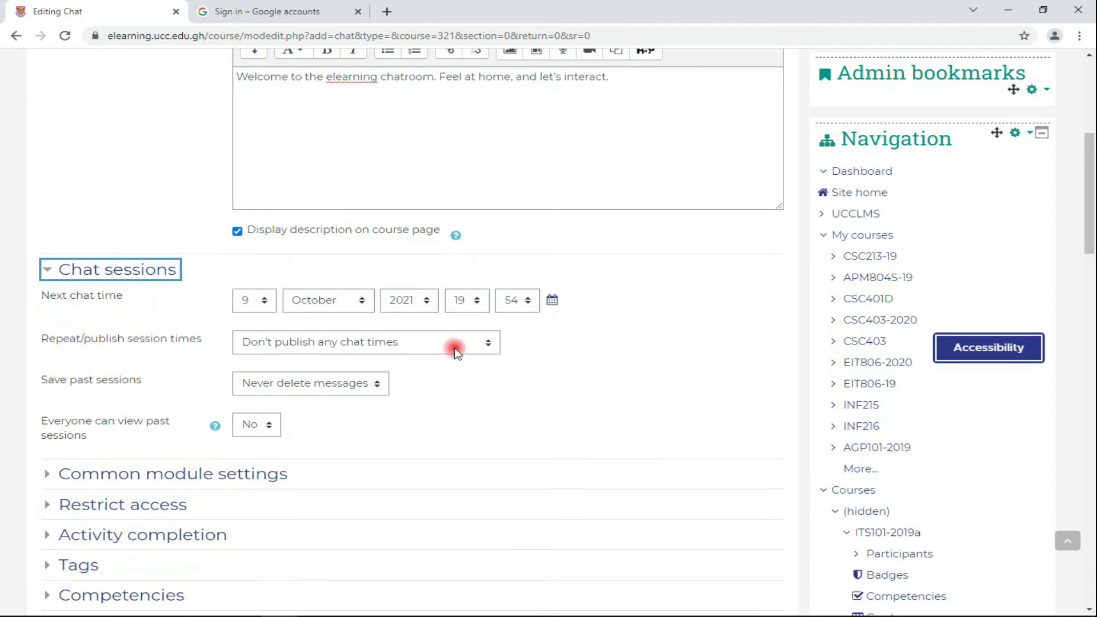
click(456, 348)
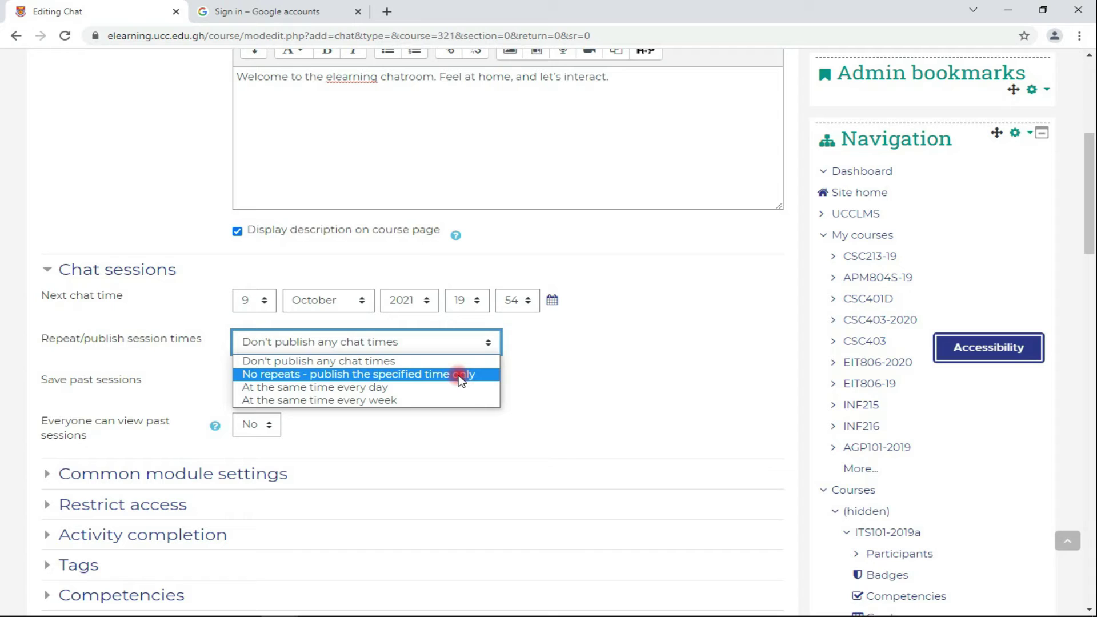
click(514, 374)
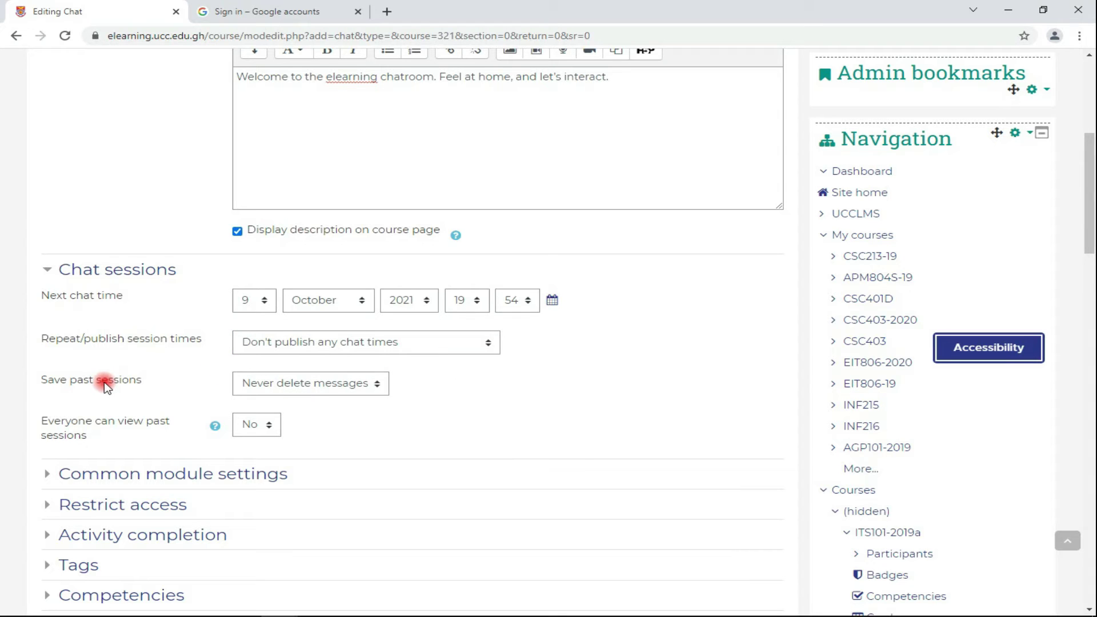
click(283, 393)
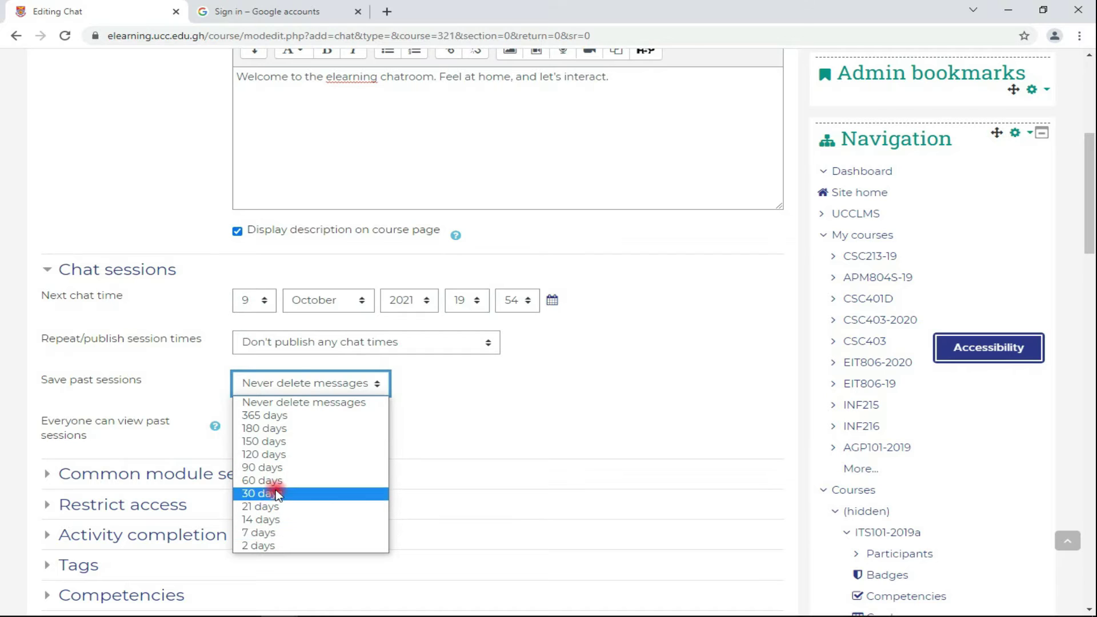
click(280, 415)
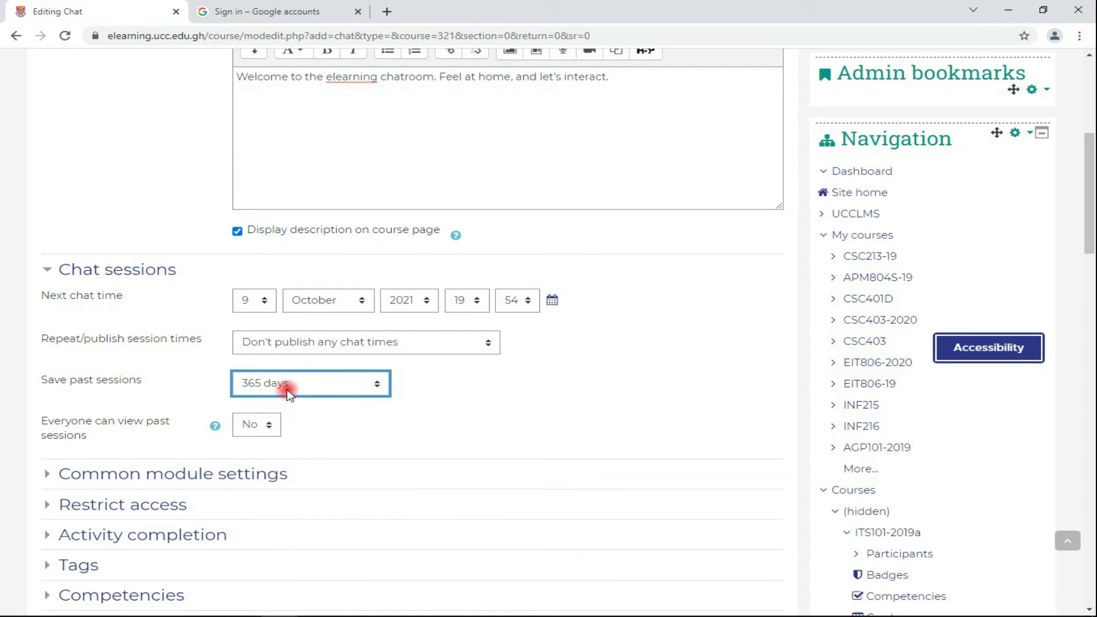
click(292, 391)
click(293, 391)
click(262, 425)
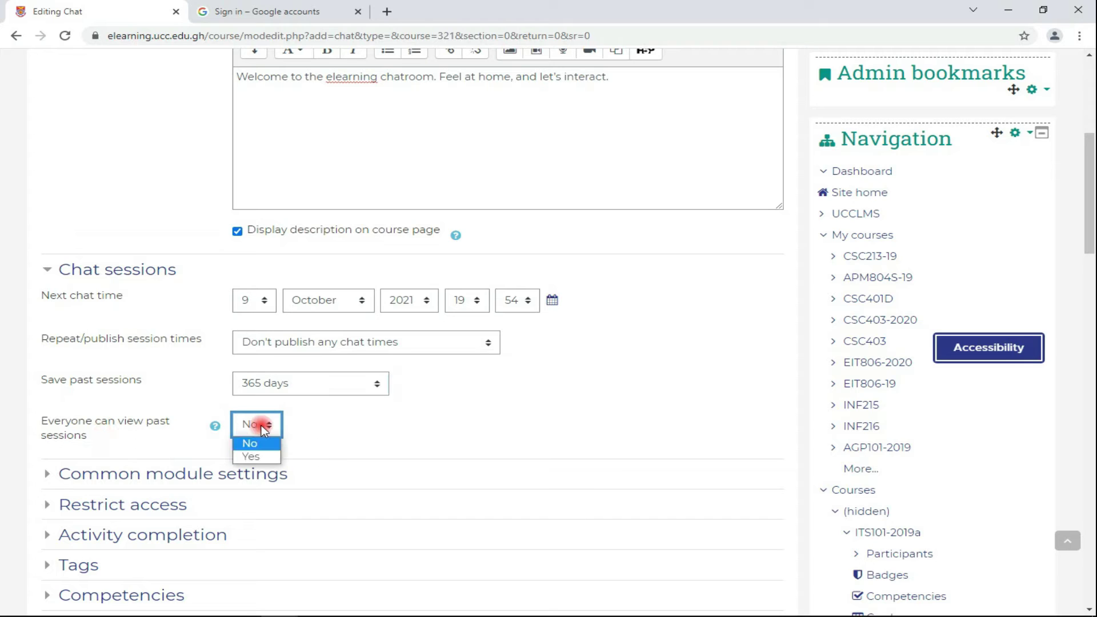
click(271, 456)
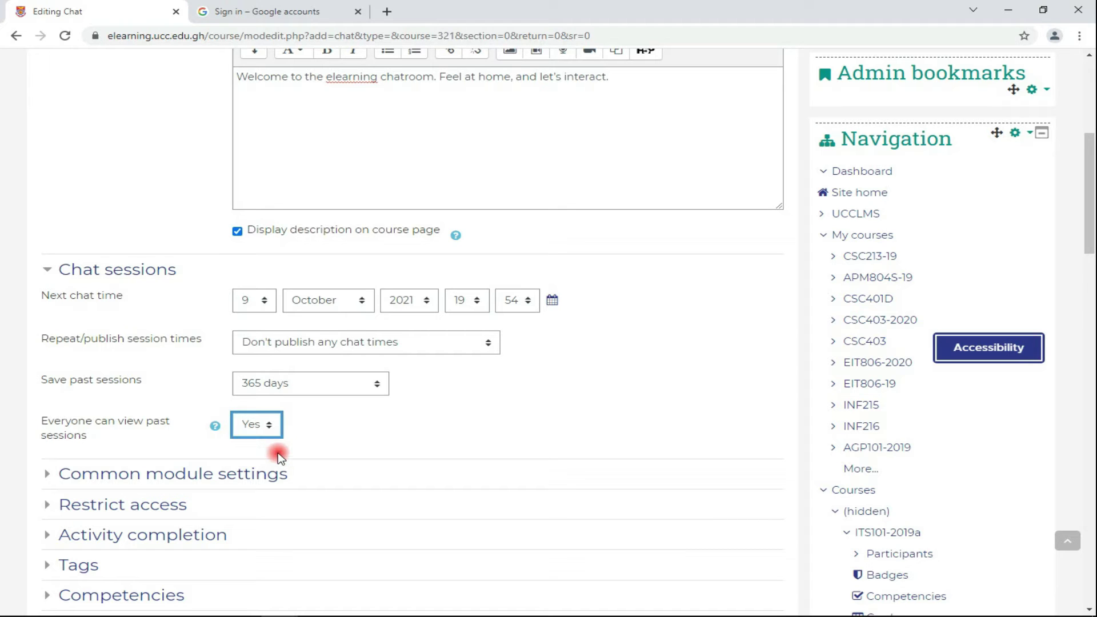
Save the chat activity, returning to the course, and open Elearning Chatroom from the General section
scroll(308, 437, down, 5)
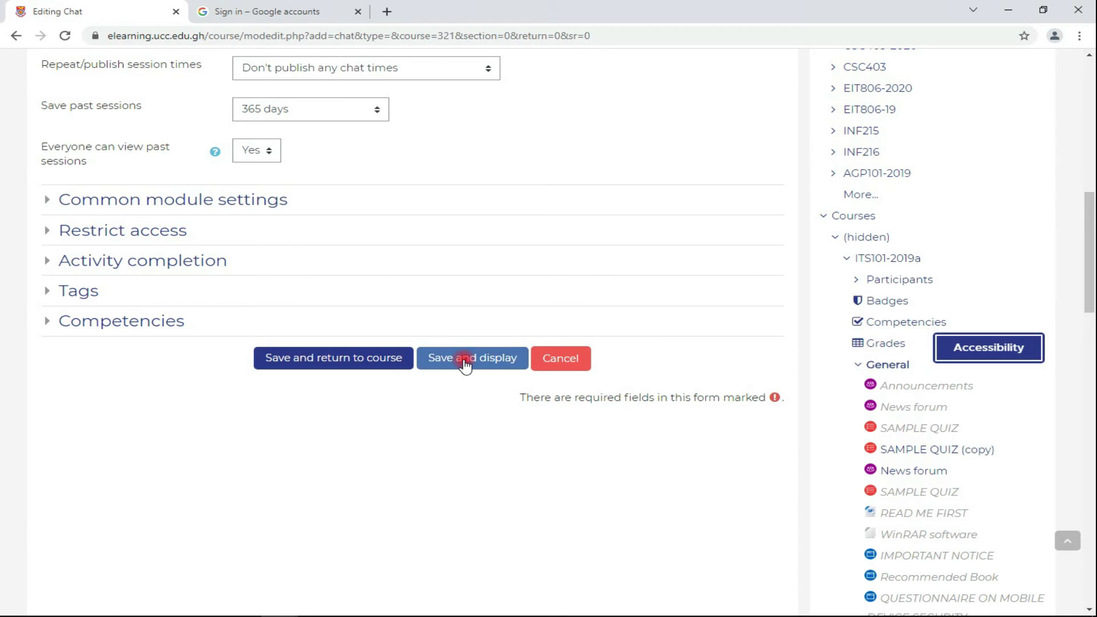
click(381, 360)
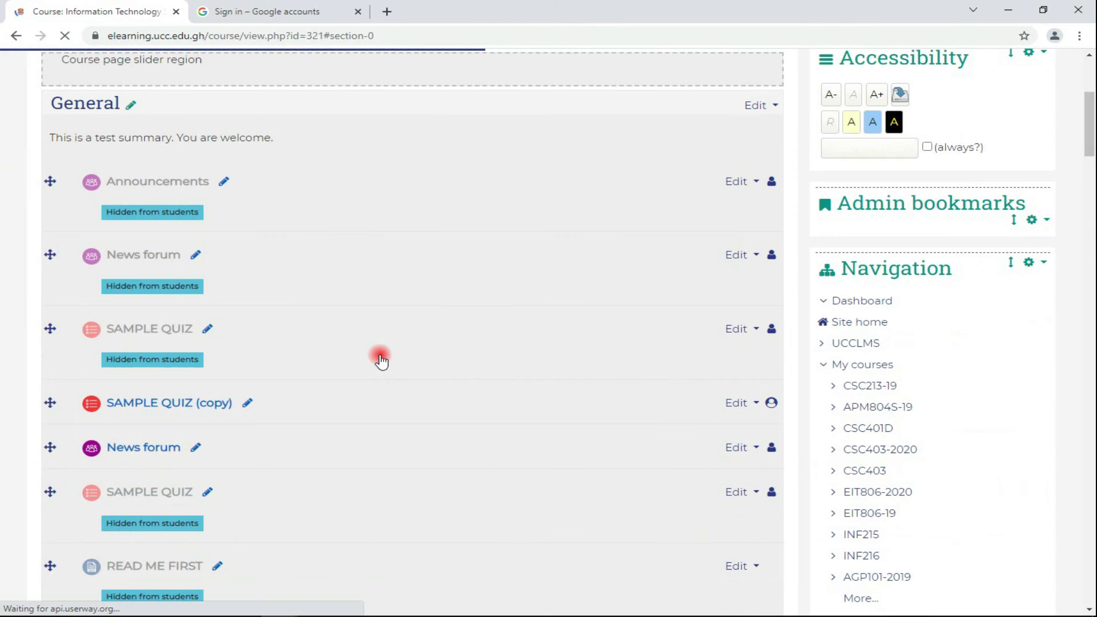
scroll(381, 360, down, 5)
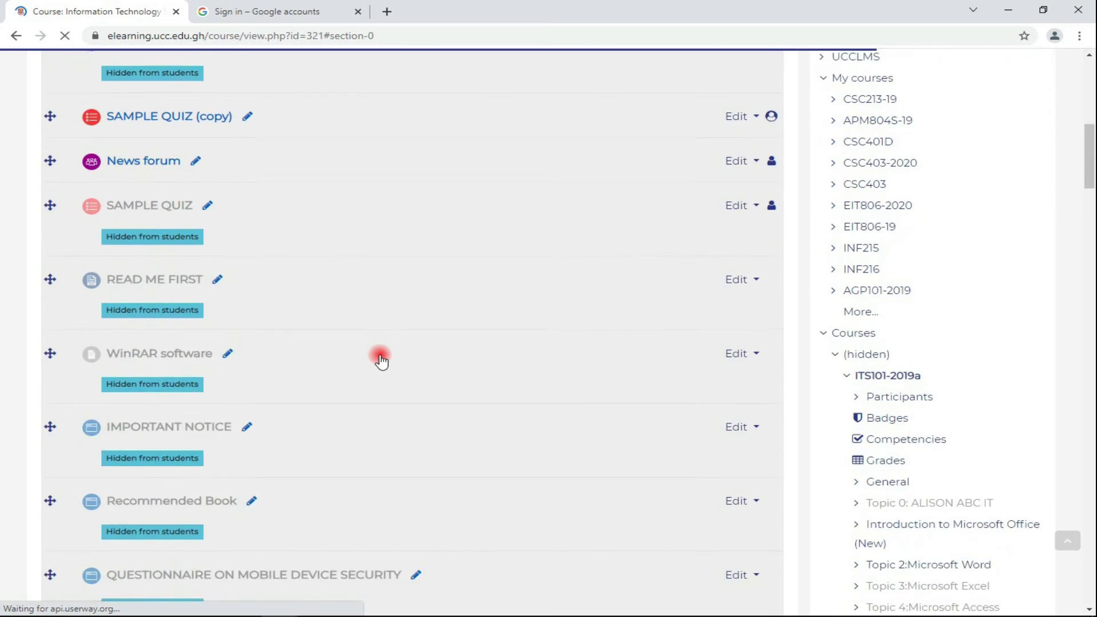
scroll(381, 360, down, 1)
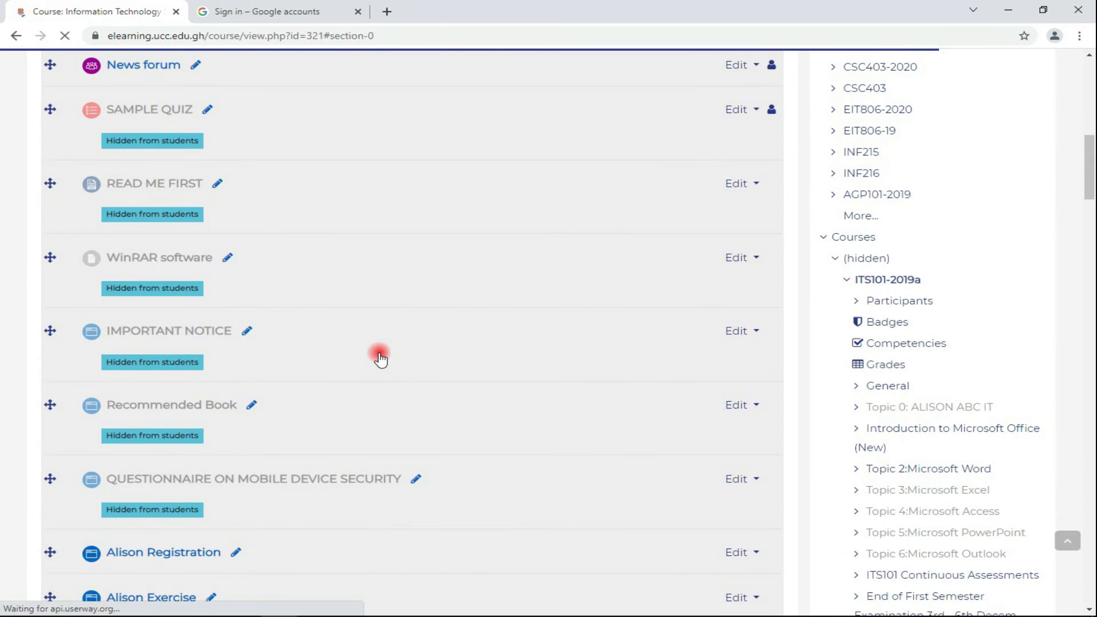
scroll(381, 360, down, 15)
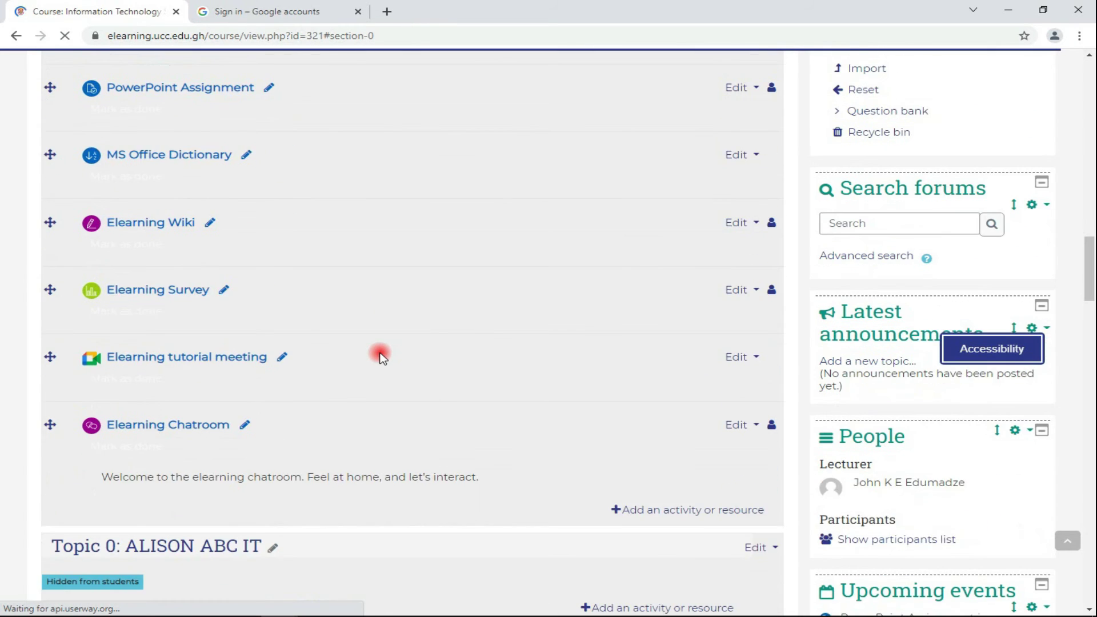
scroll(380, 355, down, 1)
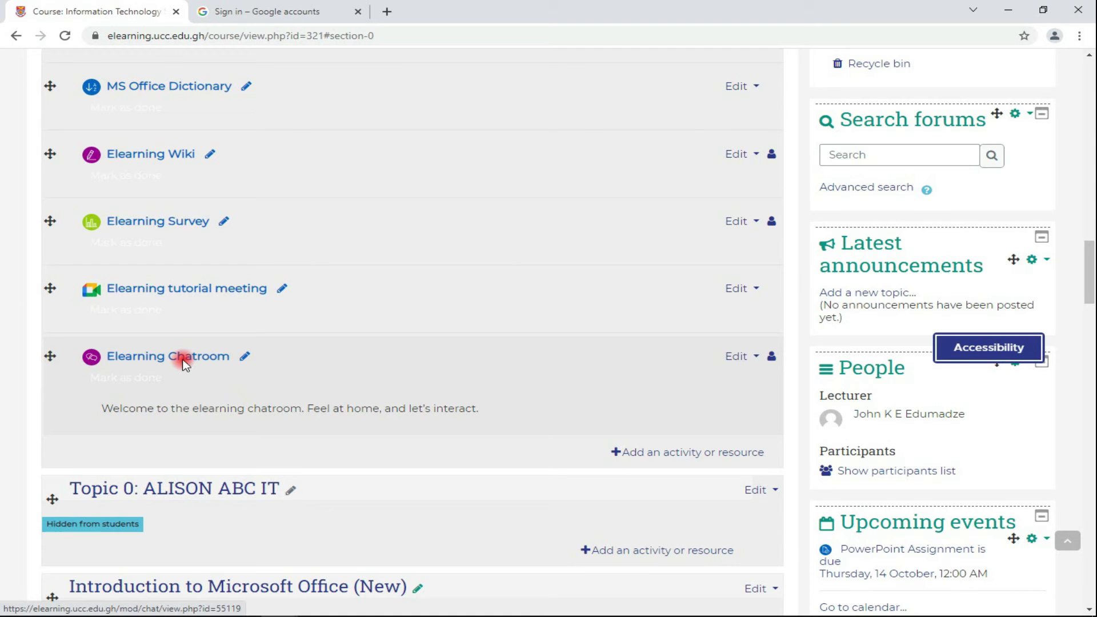
click(183, 364)
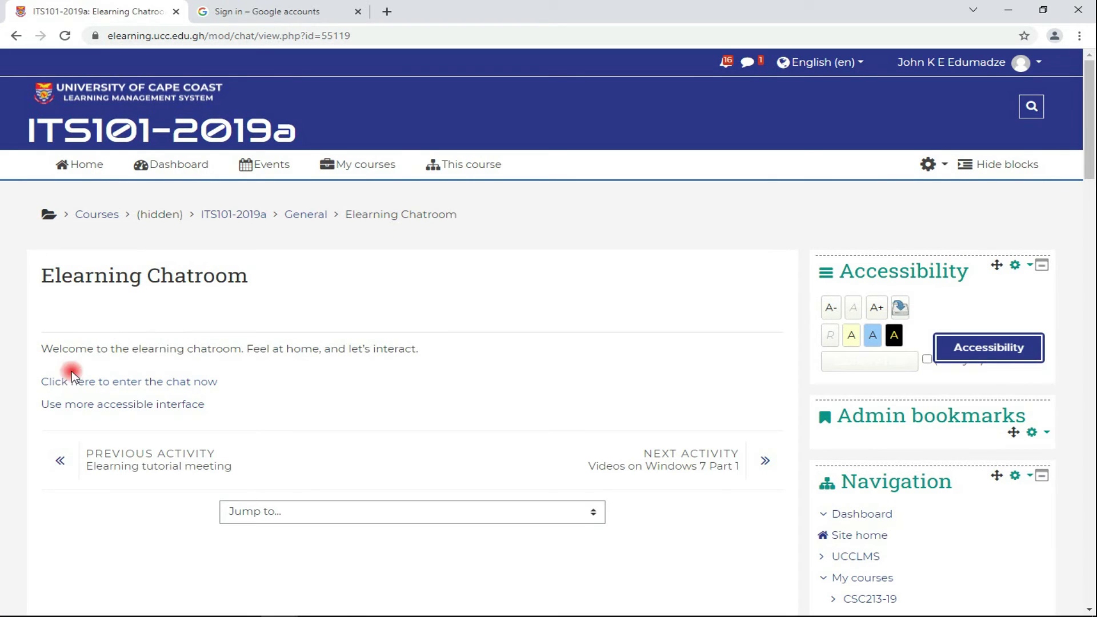
Enter the chat and send the messages "Hello" and "Hi"
click(98, 387)
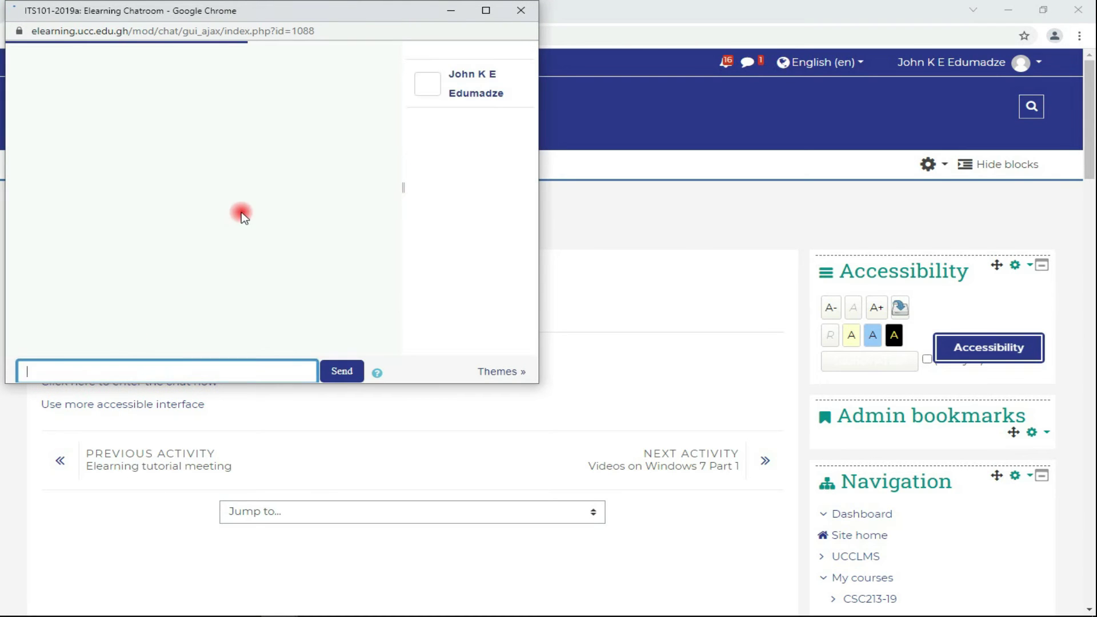
click(484, 11)
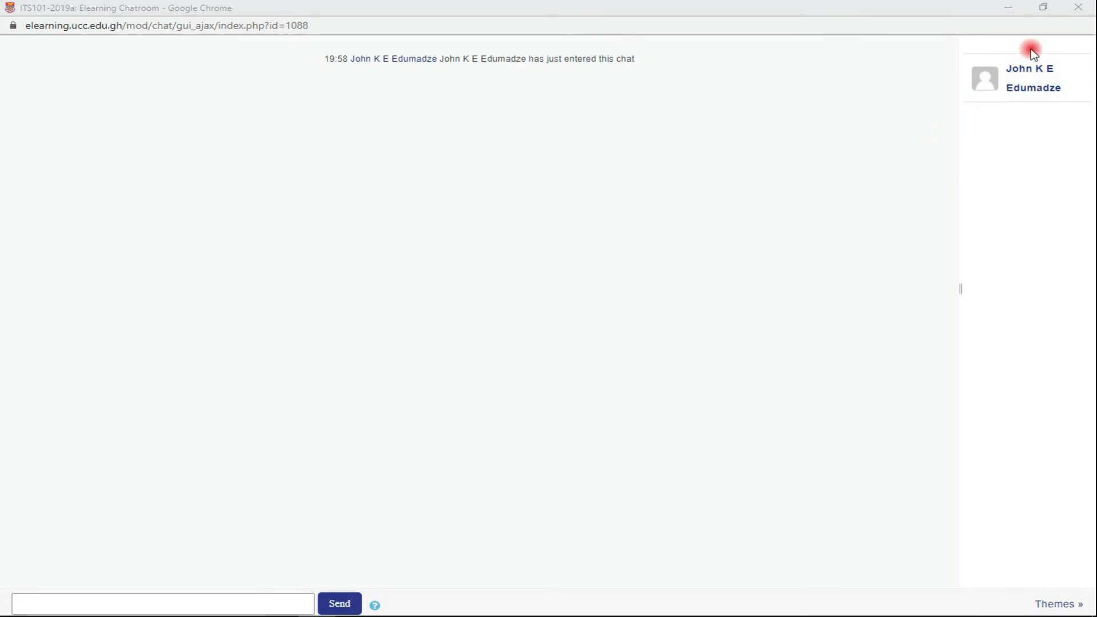
click(1042, 8)
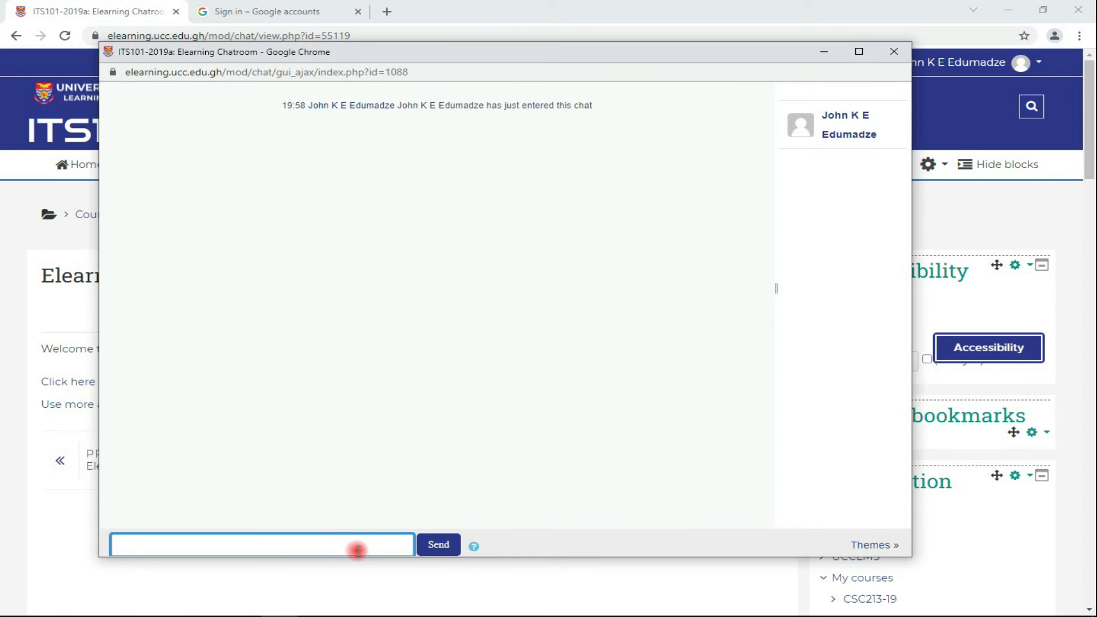
text(llo)
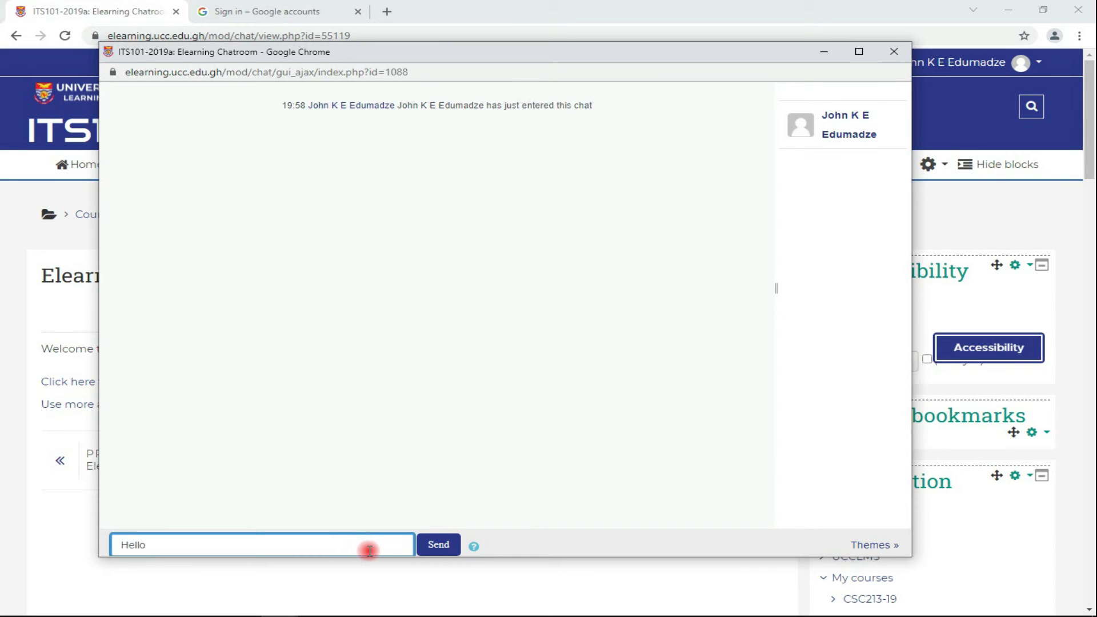
key(Return)
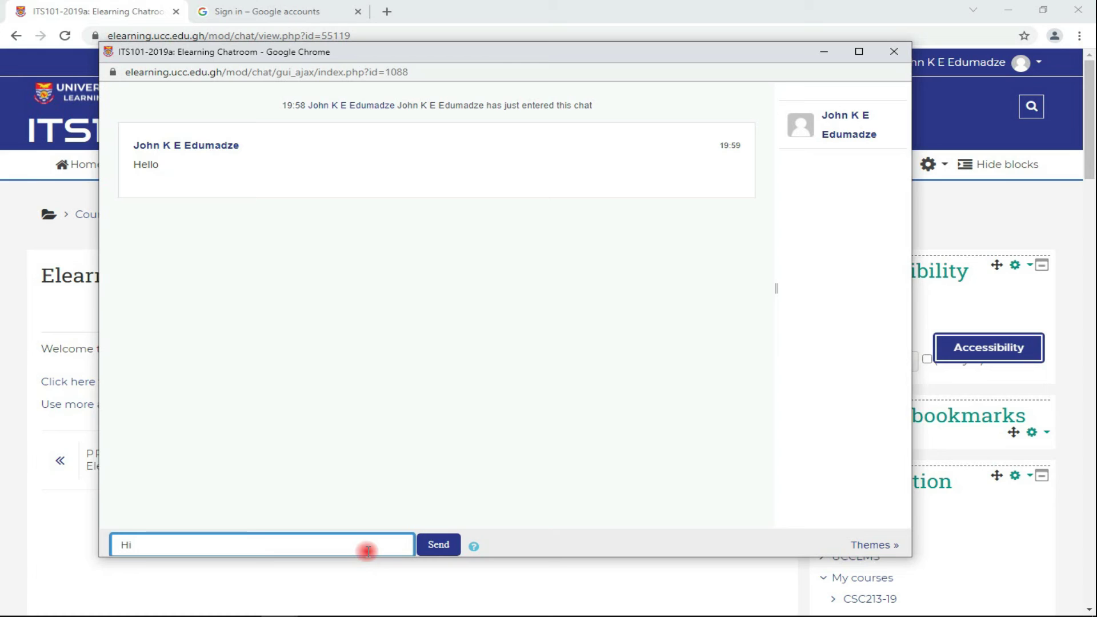
click(426, 540)
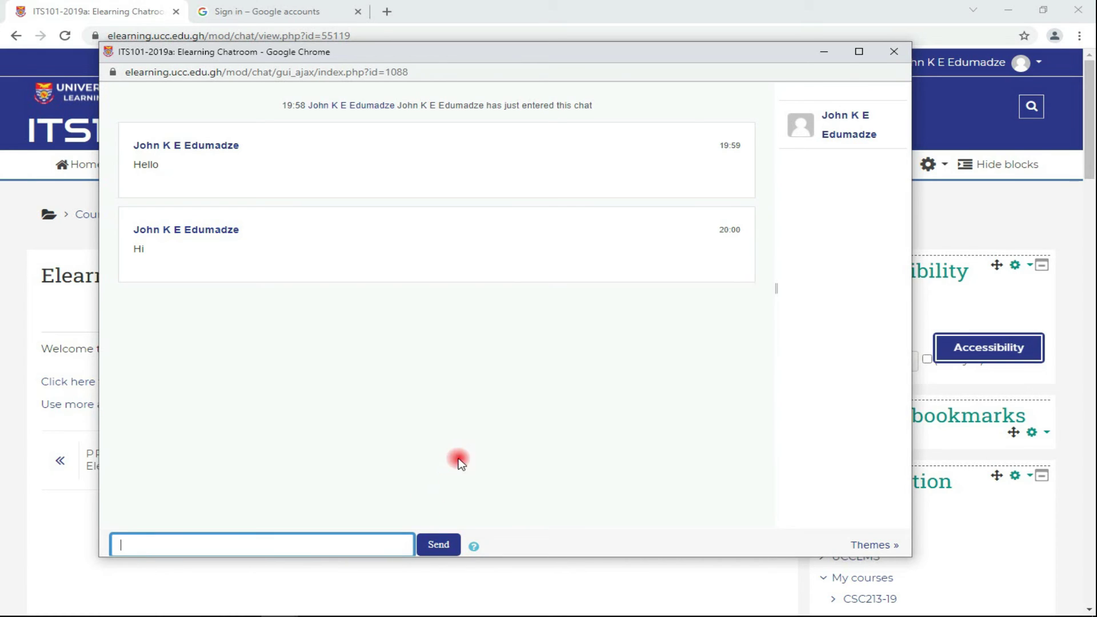
Close the chat window and re-enter the chat to view the earlier messages
click(889, 57)
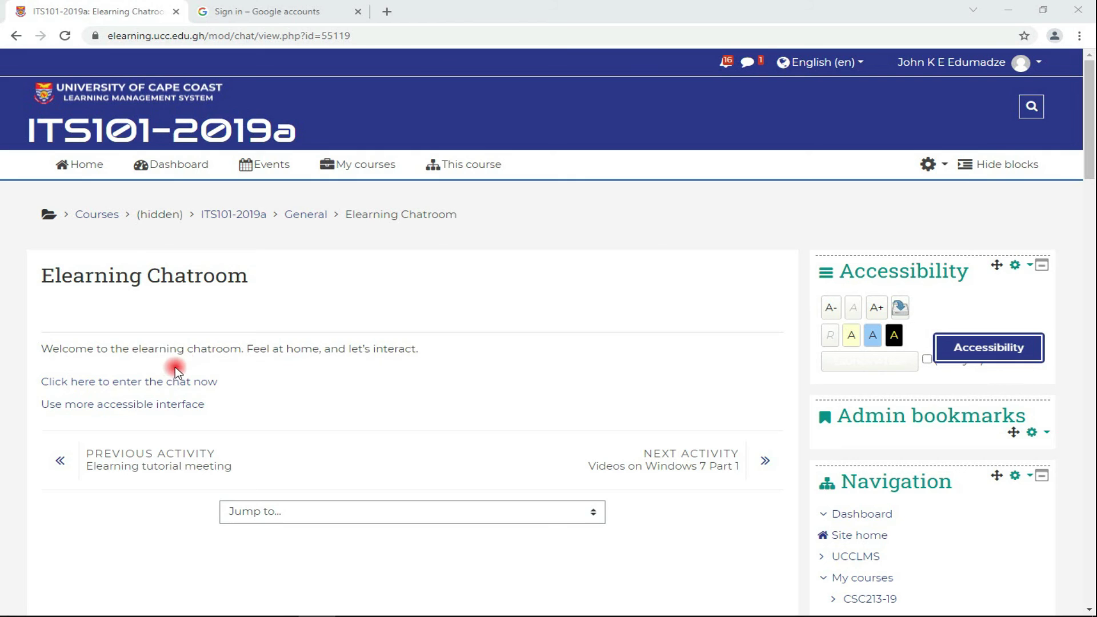
click(167, 383)
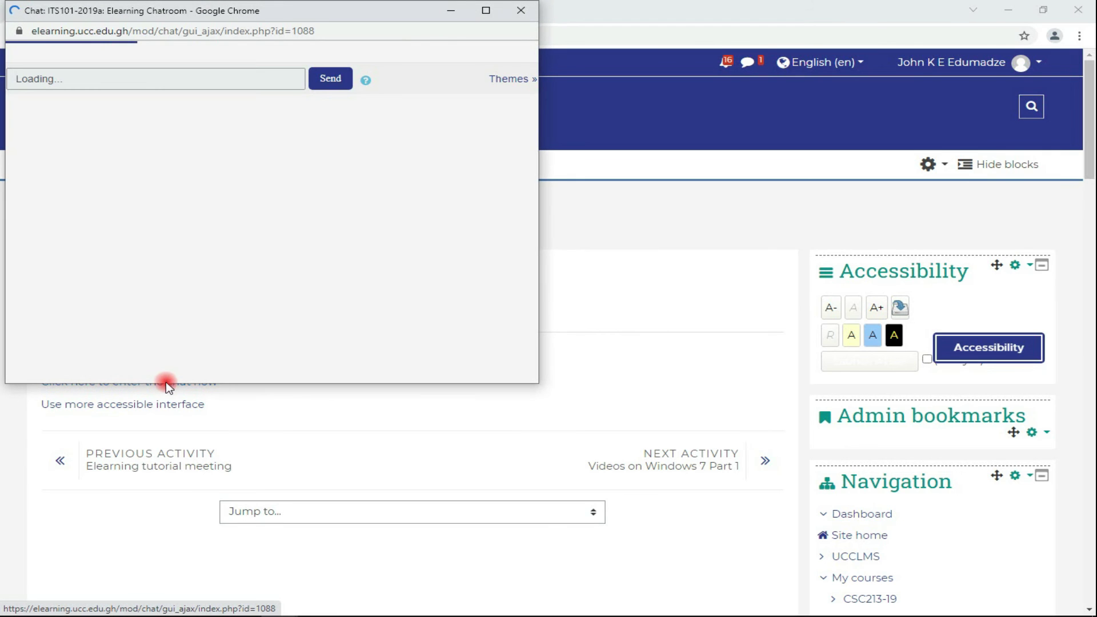
click(484, 11)
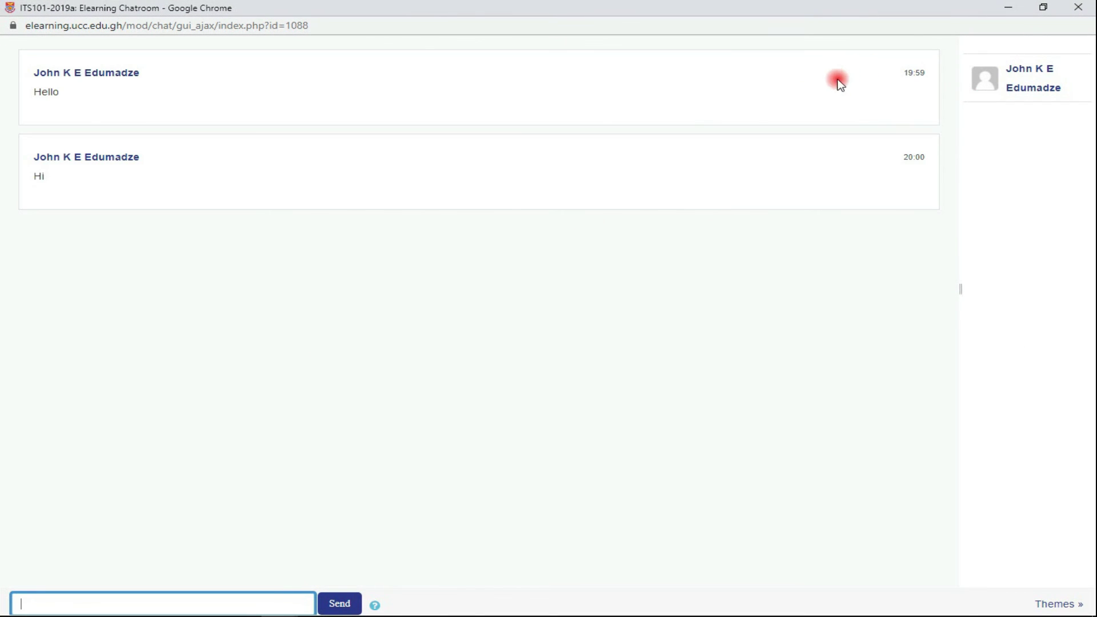
click(1043, 7)
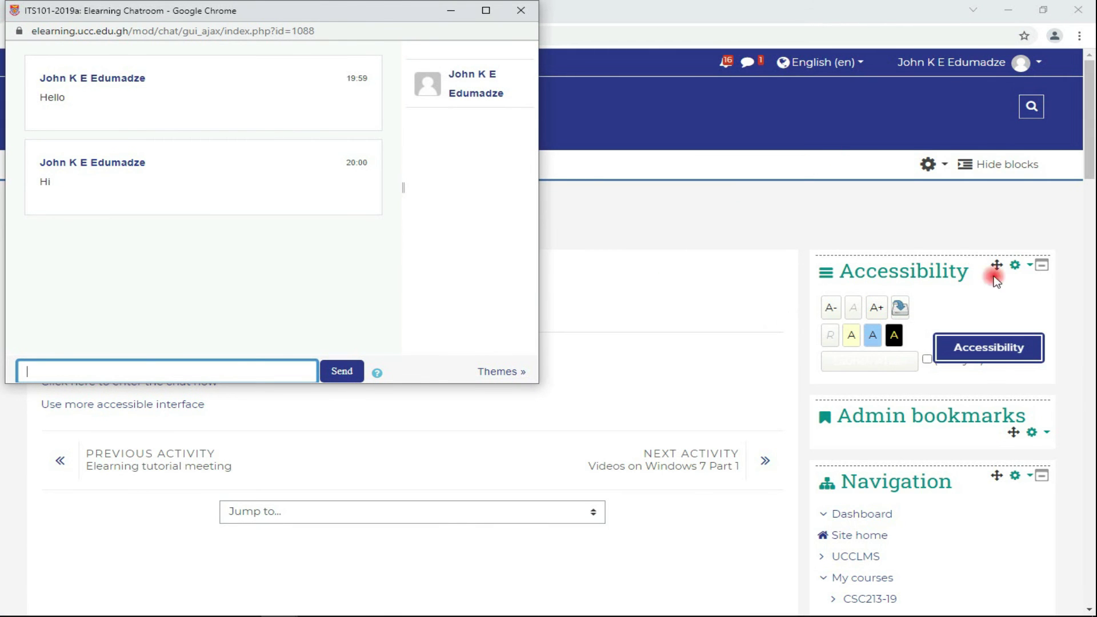